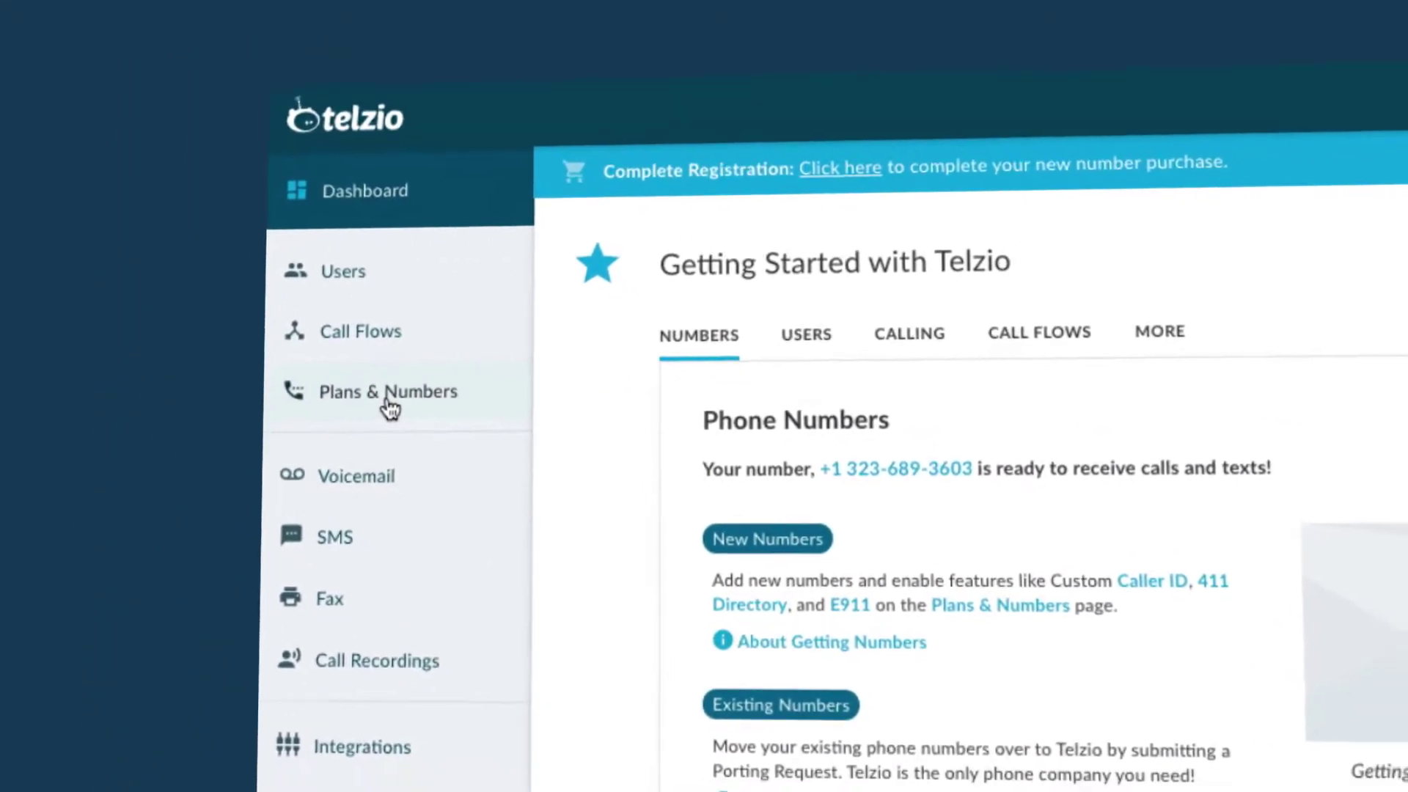
Browse available US local numbers for the plan, filtered to area code 207 (Portland).
click(426, 418)
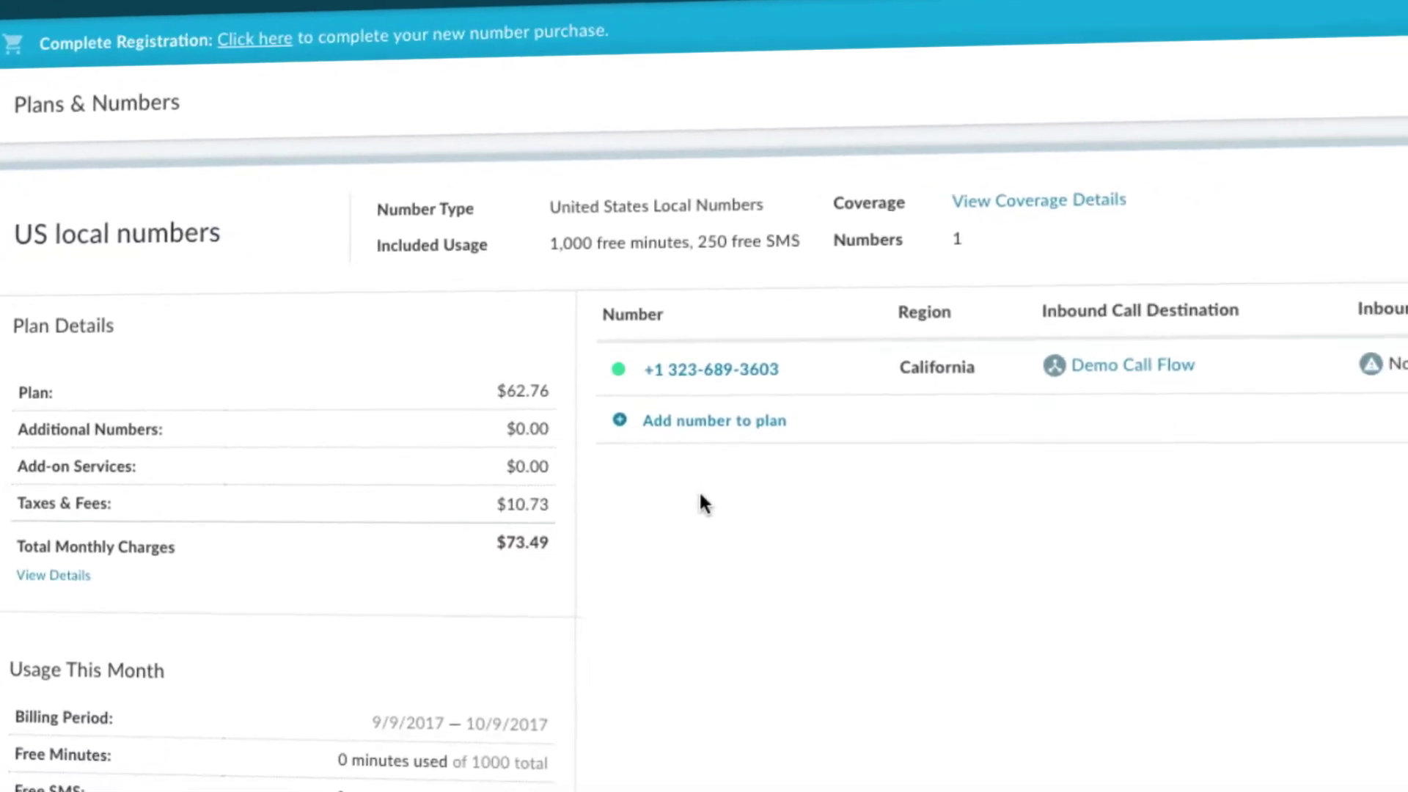
click(656, 392)
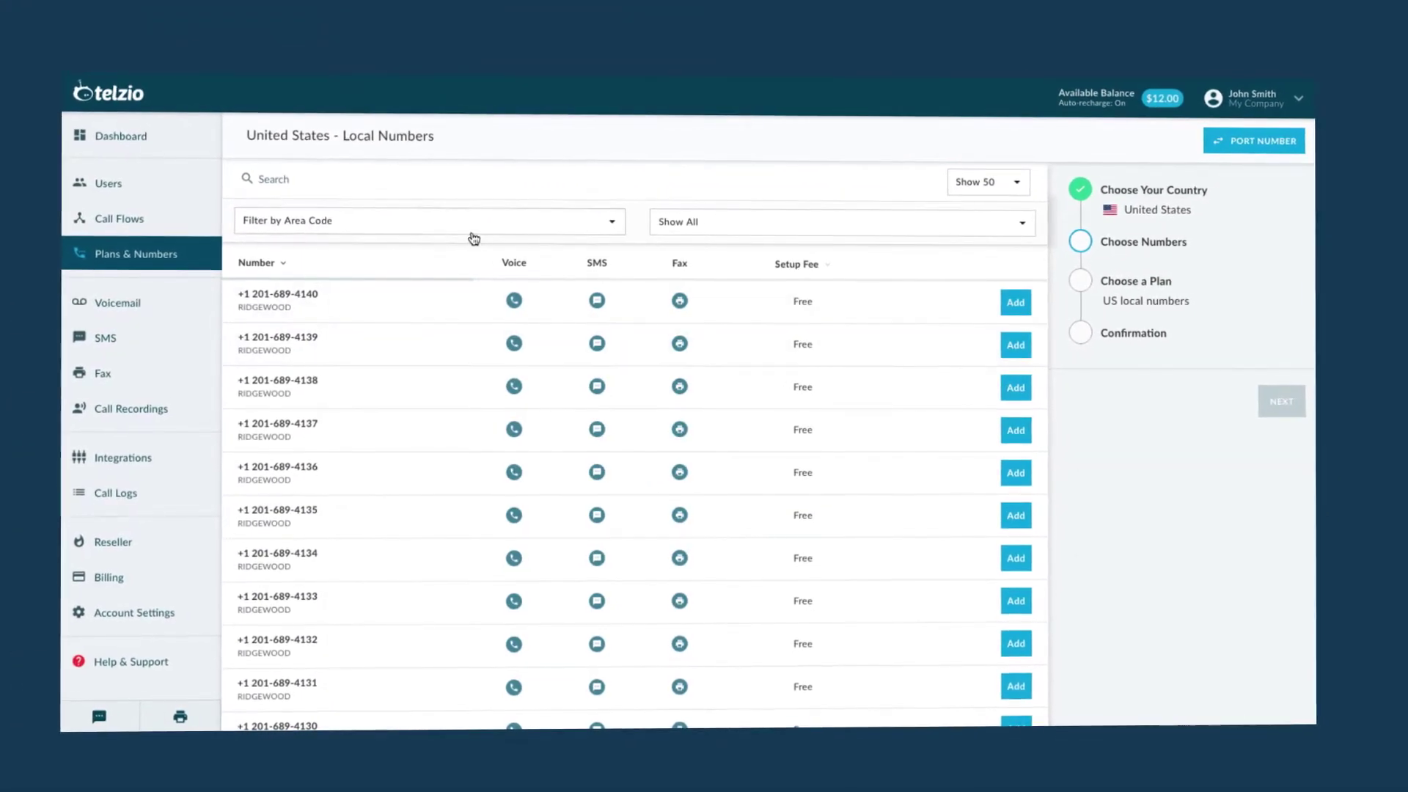
click(456, 222)
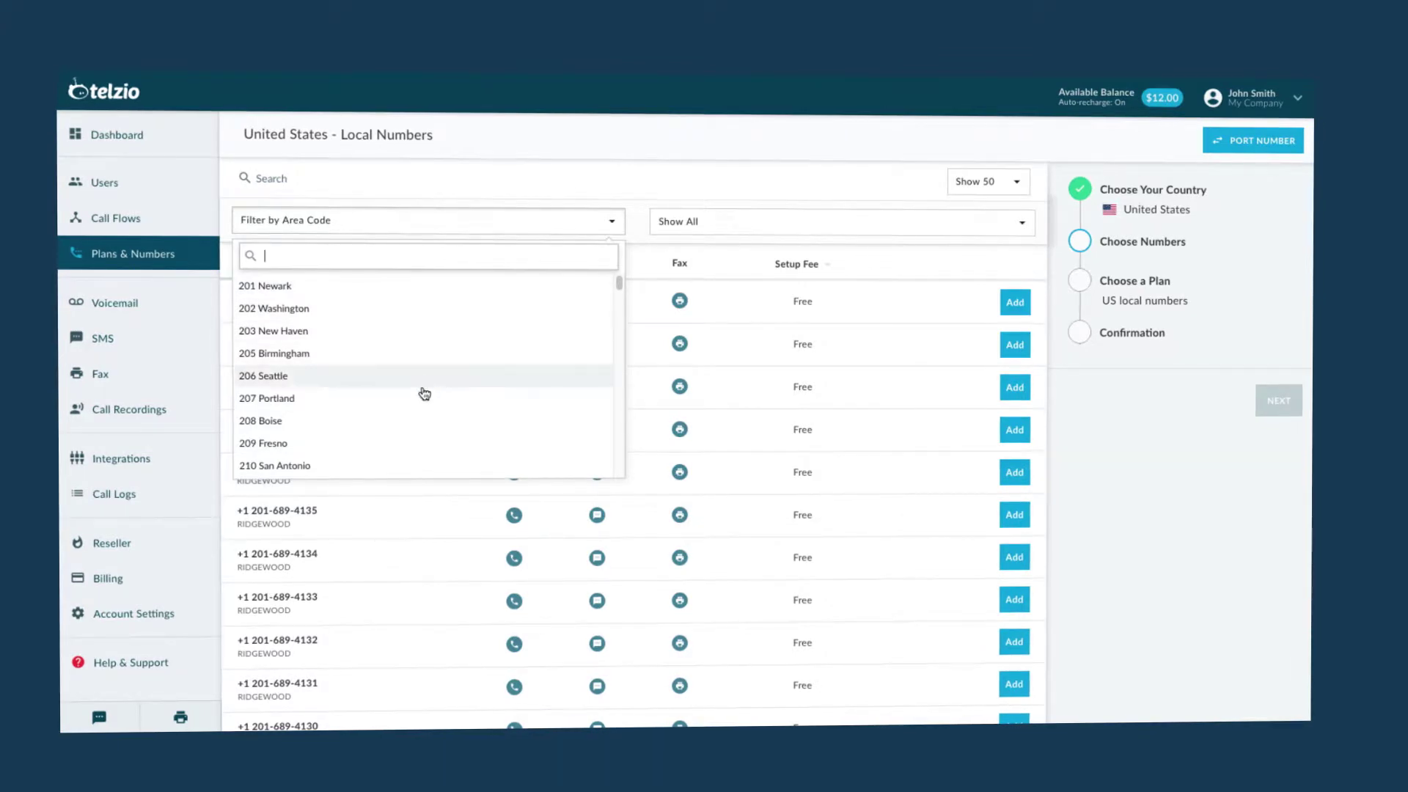
click(417, 403)
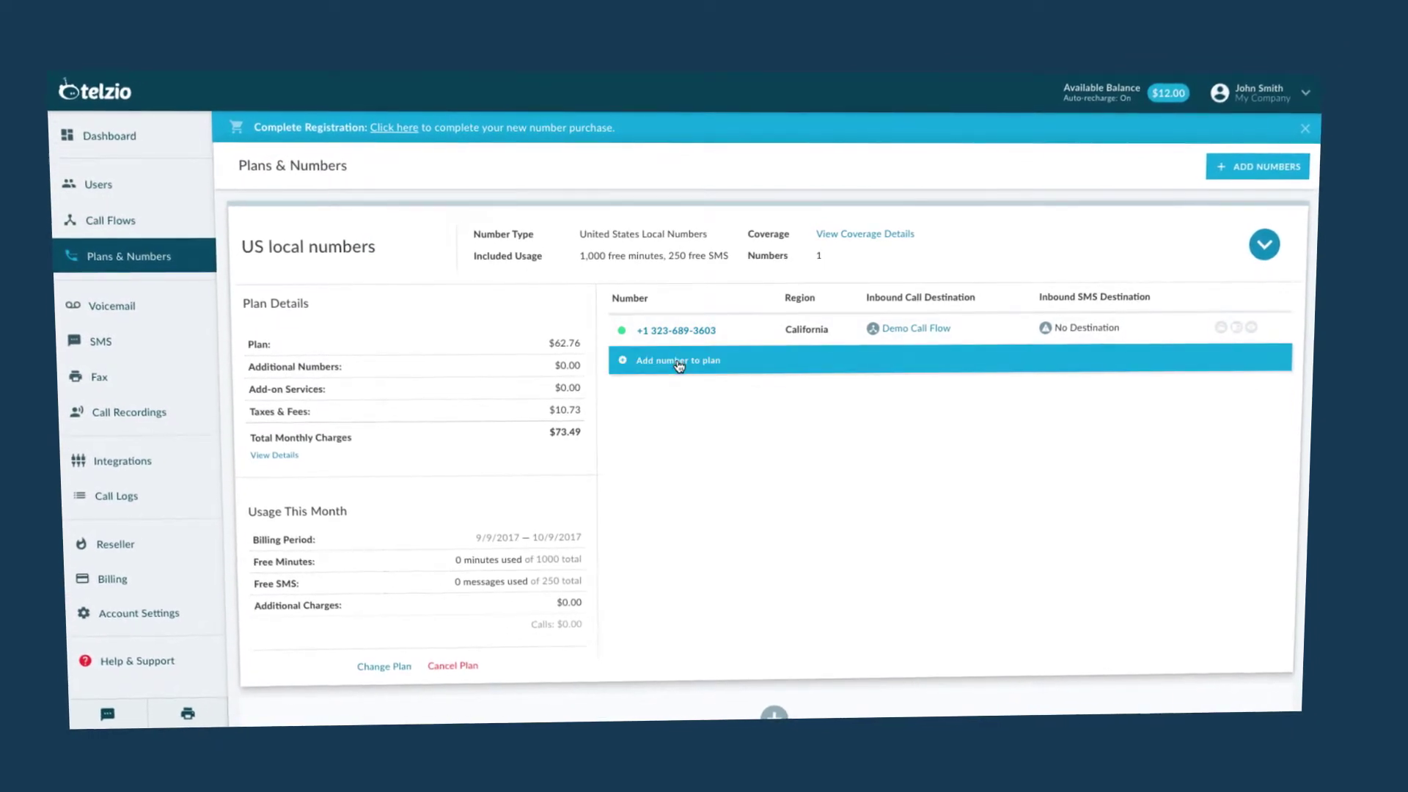
Go from adding a number to the plan to porting existing numbers into Telzio.
click(678, 365)
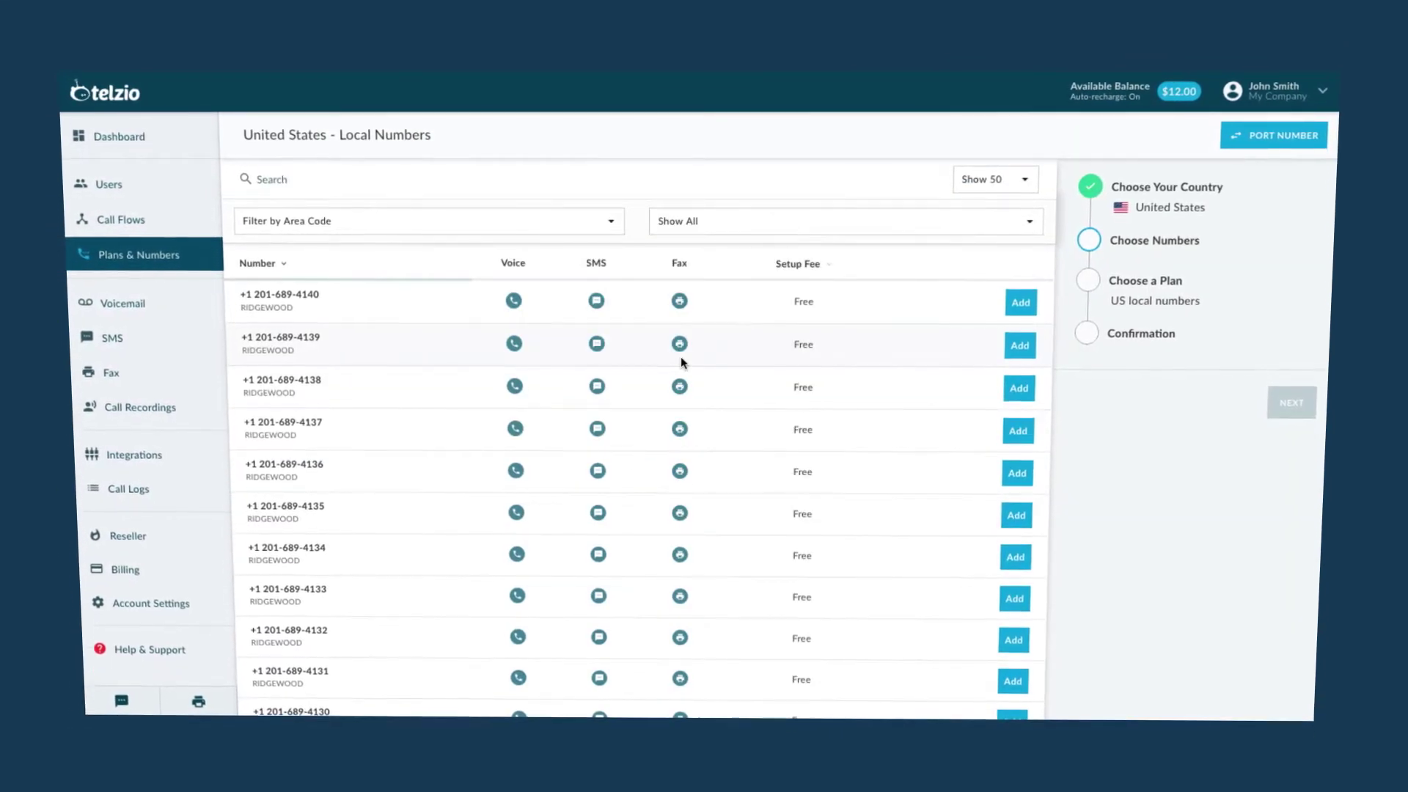
click(1266, 140)
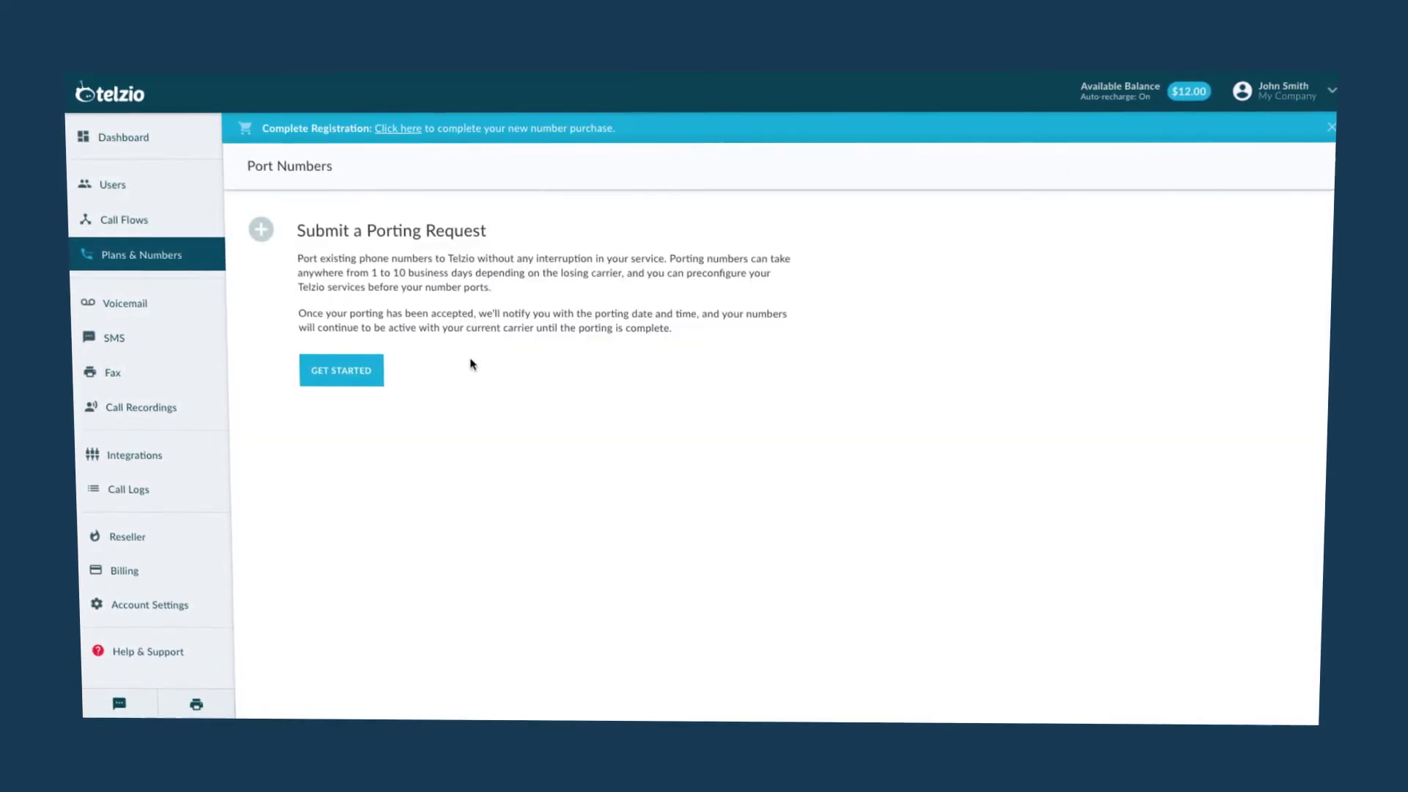